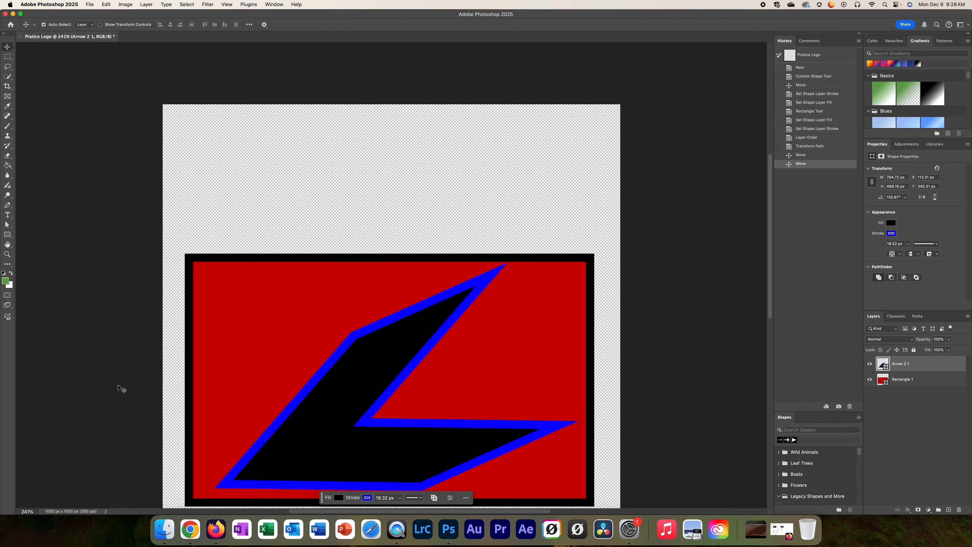
# Step: Zoom in on the arrow shape and examine its upper tip against the rectangle's black border
pyautogui.scroll(-3, 216, 370)
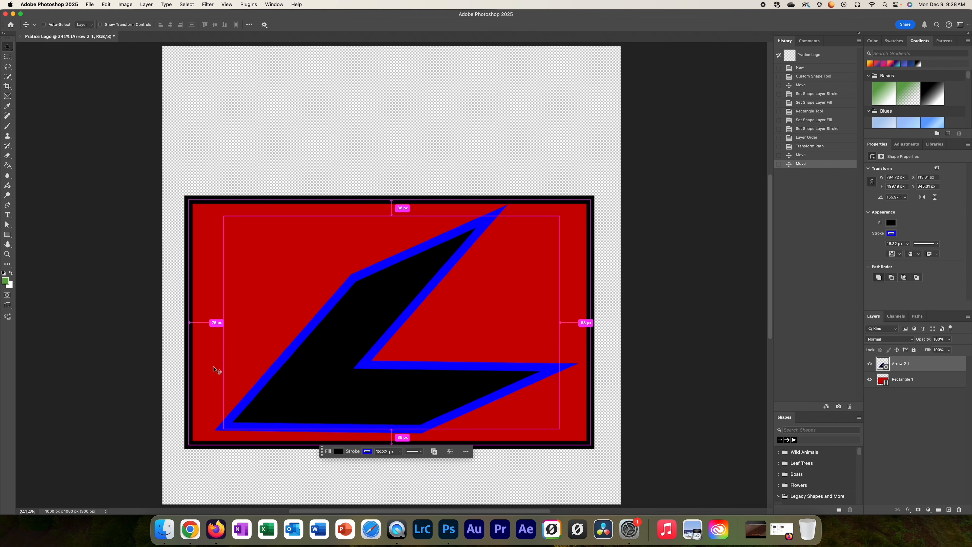
pyautogui.press('super+minus')
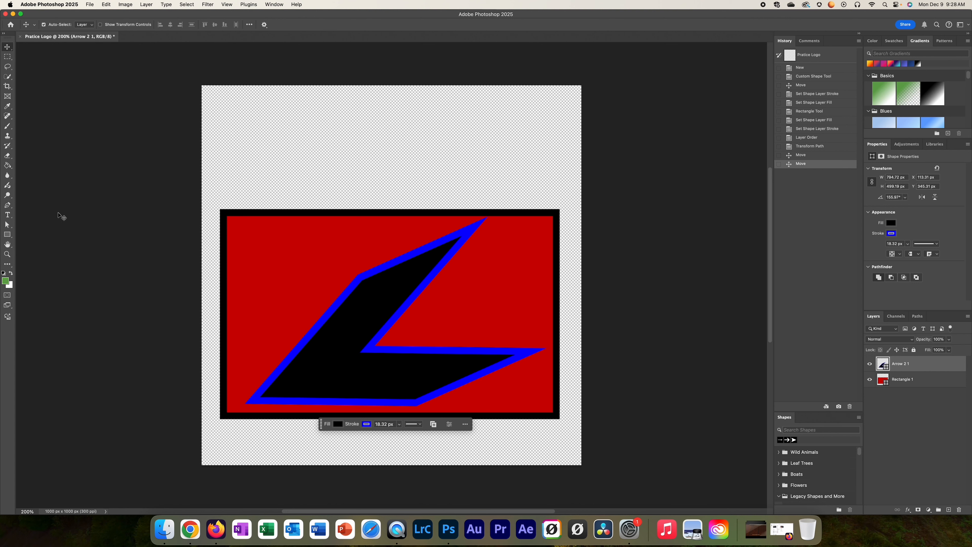
pyautogui.click(904, 374)
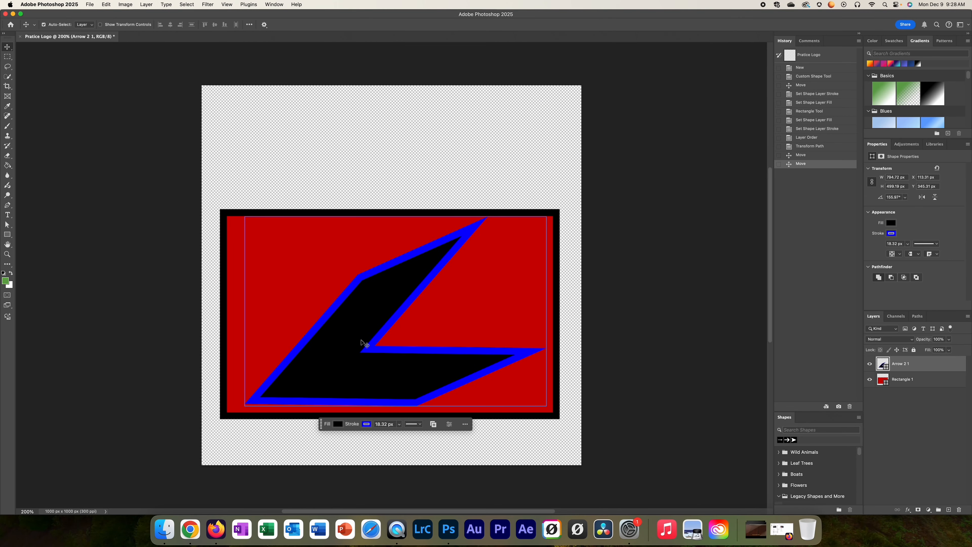
pyautogui.press('super+plus')
pyautogui.press('super+plus')
pyautogui.press('super+plus')
pyautogui.press('super+plus')
pyautogui.press('super+plus')
pyautogui.press('super+plus')
pyautogui.press('super+plus')
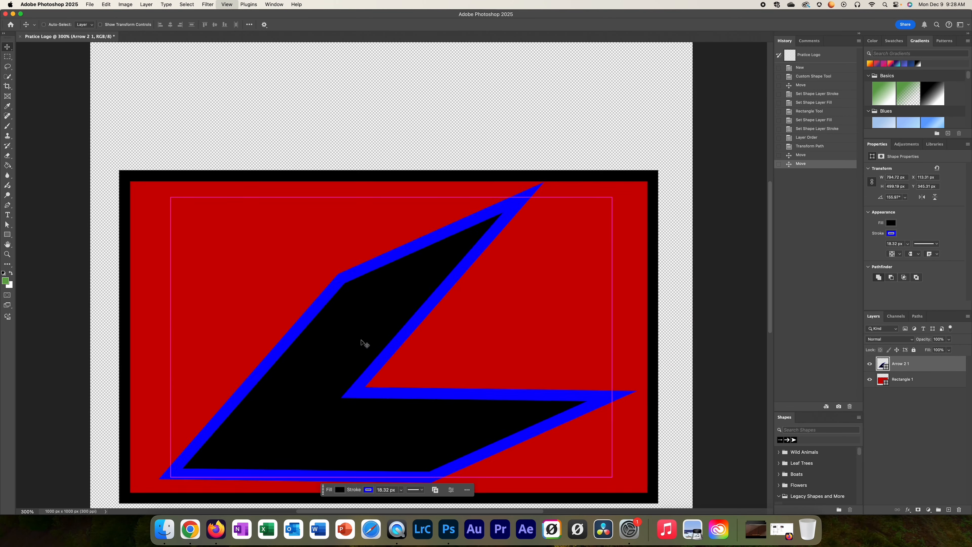
pyautogui.press('super+plus')
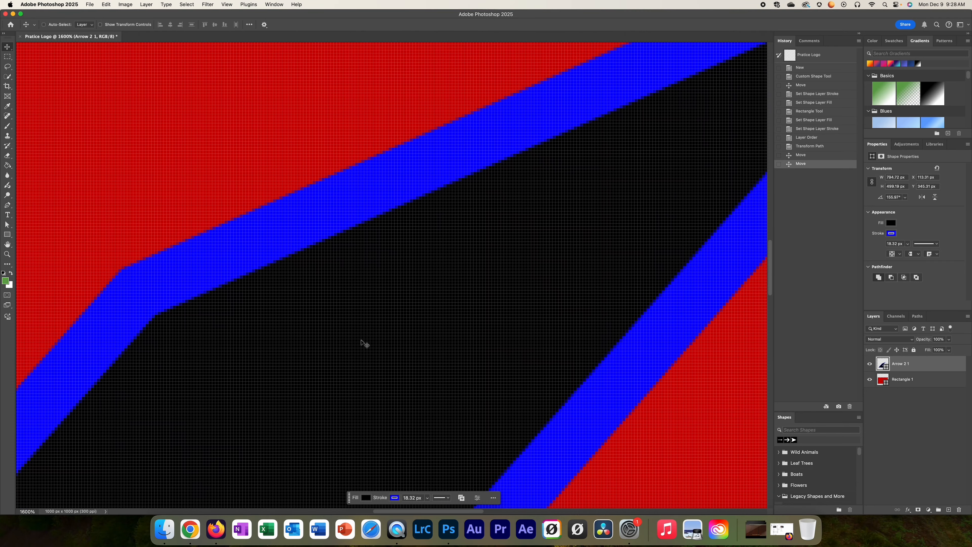
pyautogui.press('super+minus')
pyautogui.press('super+minus')
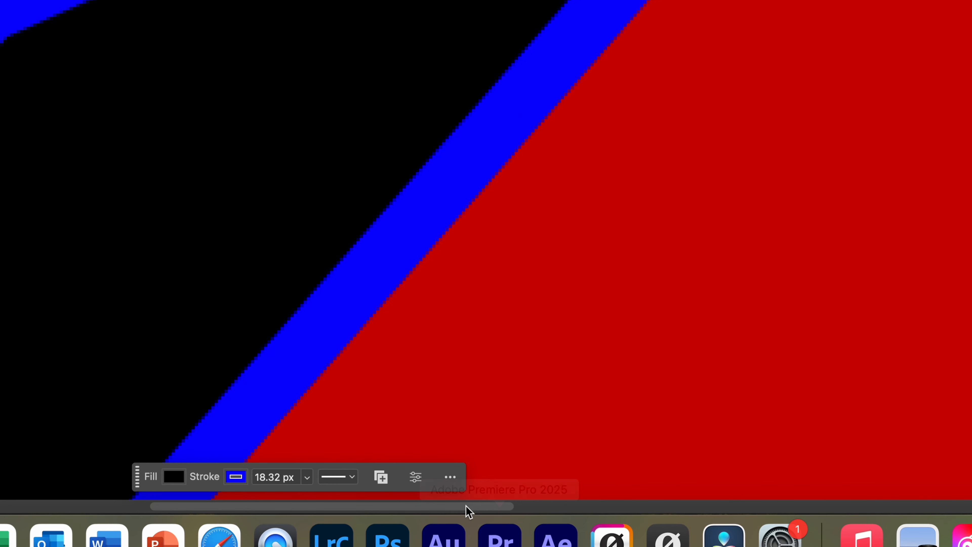
pyautogui.moveTo(484, 510); pyautogui.dragTo(533, 510)
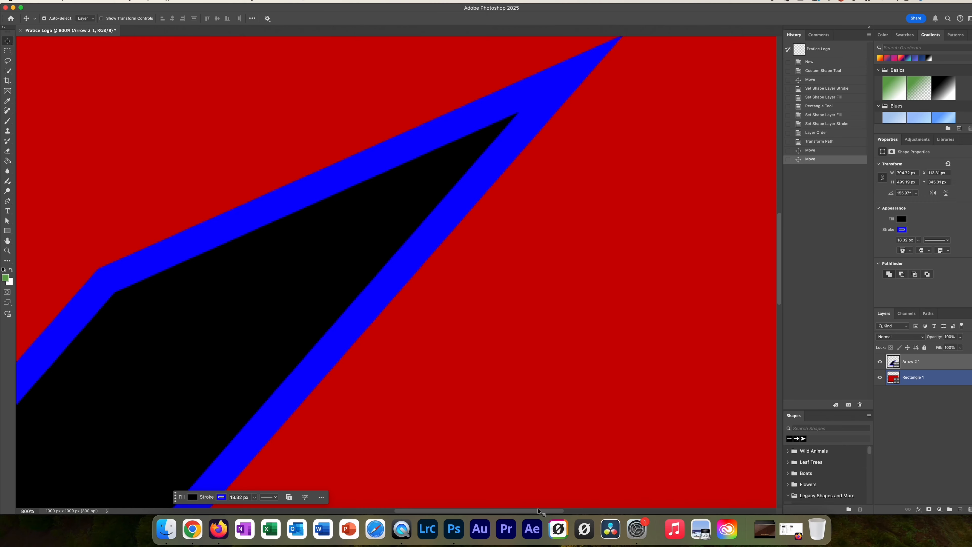
pyautogui.moveTo(769, 278); pyautogui.dragTo(770, 262)
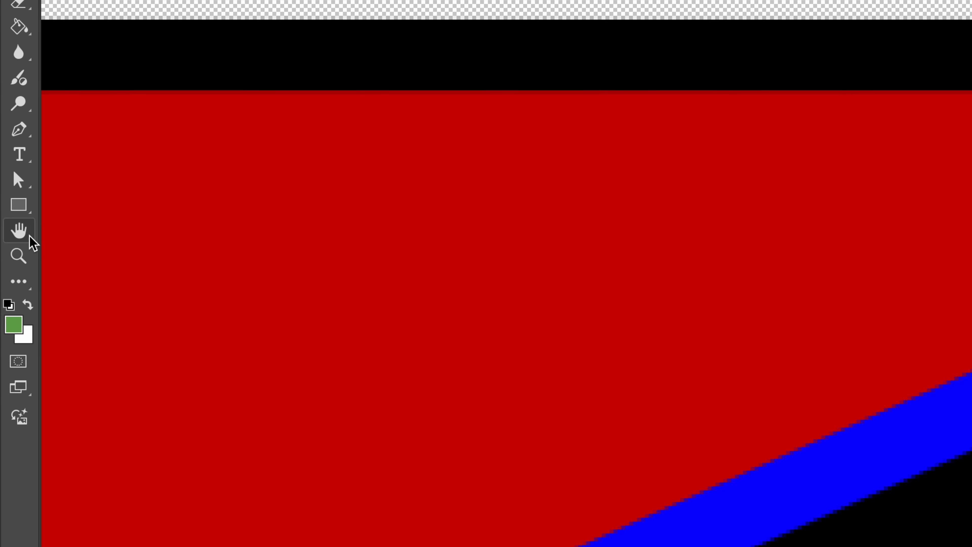
# Step: Pan across the enlarged artwork with the Hand tool to inspect the arrow's edges and the red rectangle
pyautogui.click(30, 237)
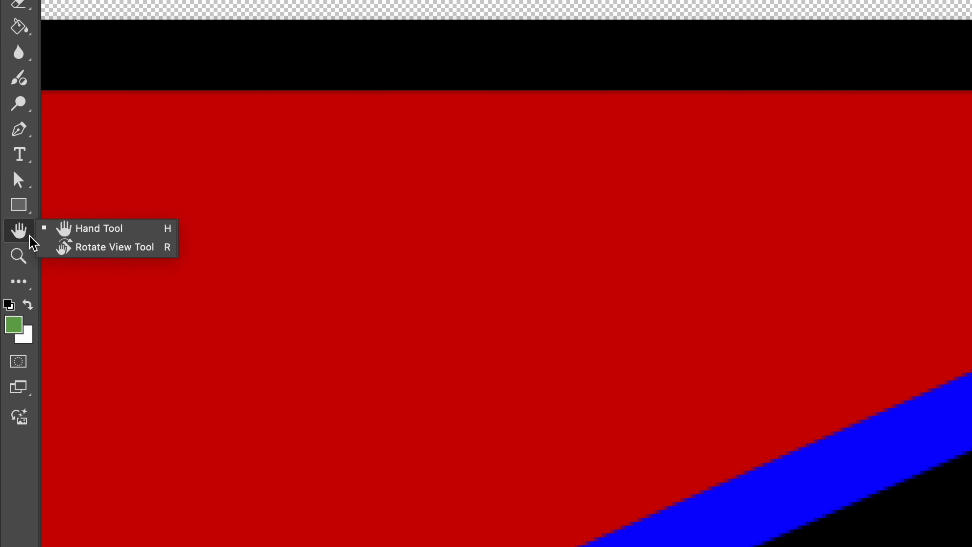
pyautogui.click(72, 230)
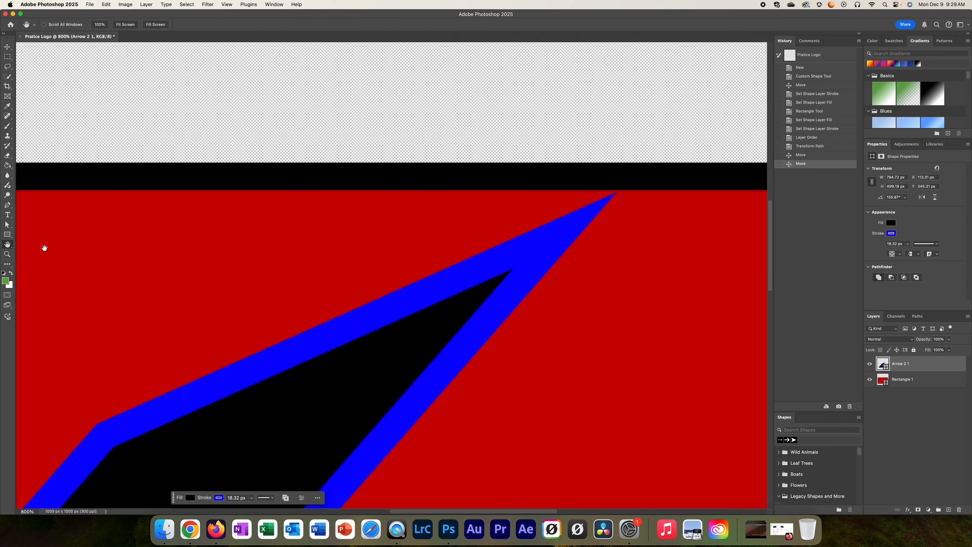
pyautogui.moveTo(104, 216); pyautogui.dragTo(555, 228)
pyautogui.moveTo(452, 231); pyautogui.dragTo(215, 163)
pyautogui.moveTo(549, 243); pyautogui.dragTo(281, 325)
pyautogui.moveTo(493, 232); pyautogui.dragTo(651, 140)
pyautogui.moveTo(244, 267)
pyautogui.mouseDown()
pyautogui.moveTo(399, 245)
pyautogui.moveTo(501, 191)
pyautogui.moveTo(378, 267)
pyautogui.moveTo(369, 204)
pyautogui.mouseUp()
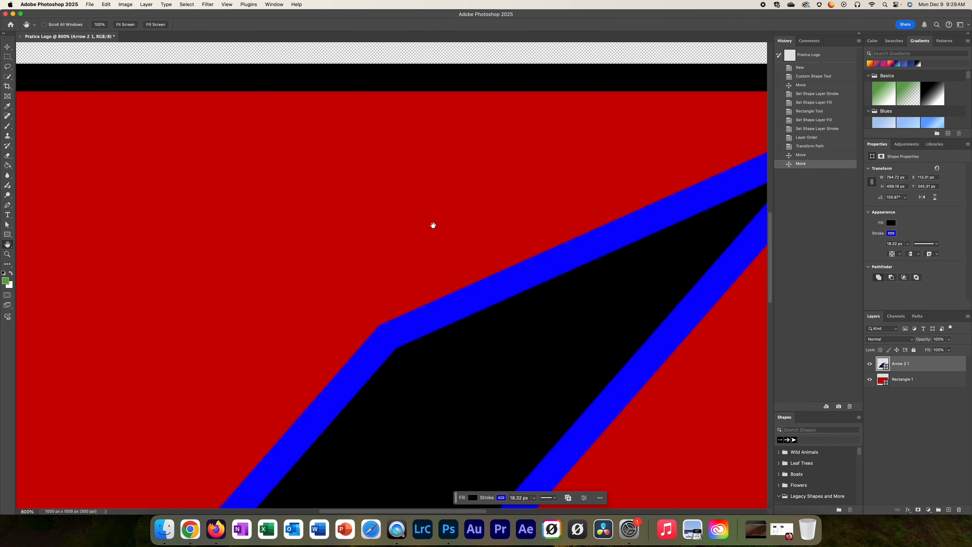
# Step: Try moving the arrow shape up and to the left with the Move tool, and undo that move
pyautogui.press('v')
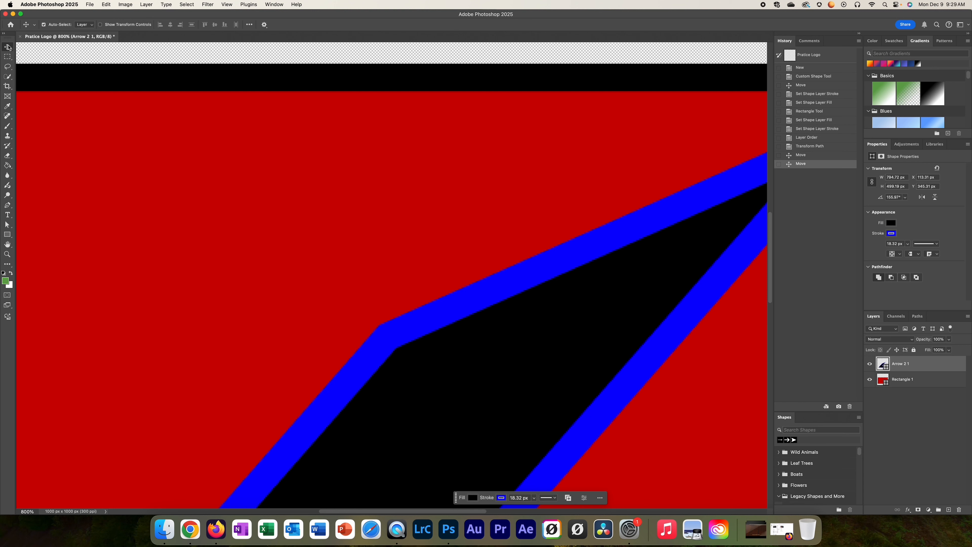
pyautogui.moveTo(514, 330); pyautogui.dragTo(480, 301)
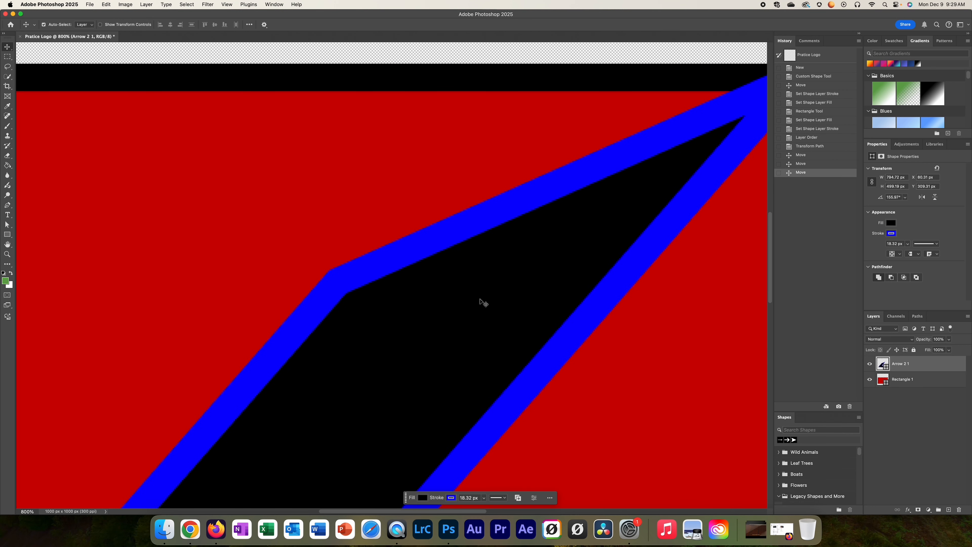
pyautogui.press('super+z')
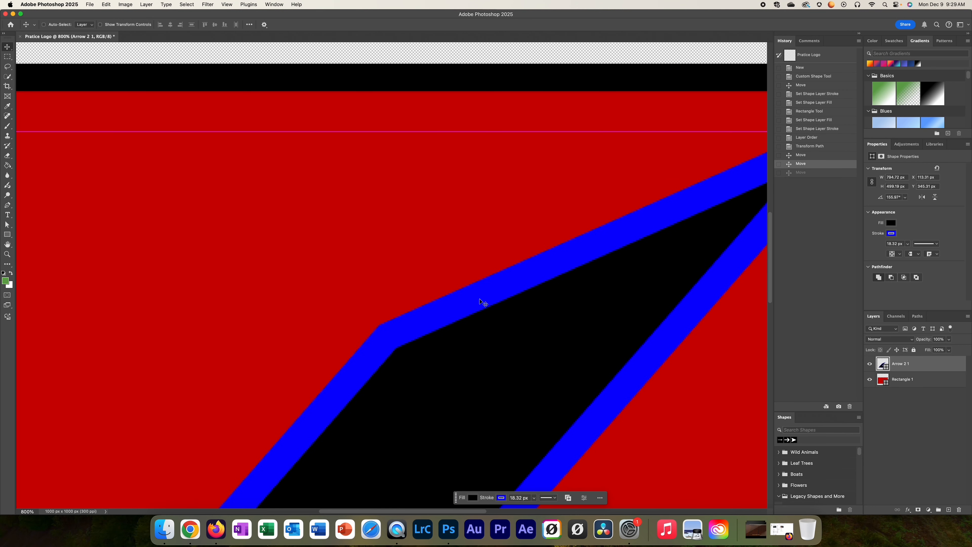
# Step: Move the arrow shape horizontally so its upper tip meets the red area's upper-right corner
pyautogui.click(7, 244)
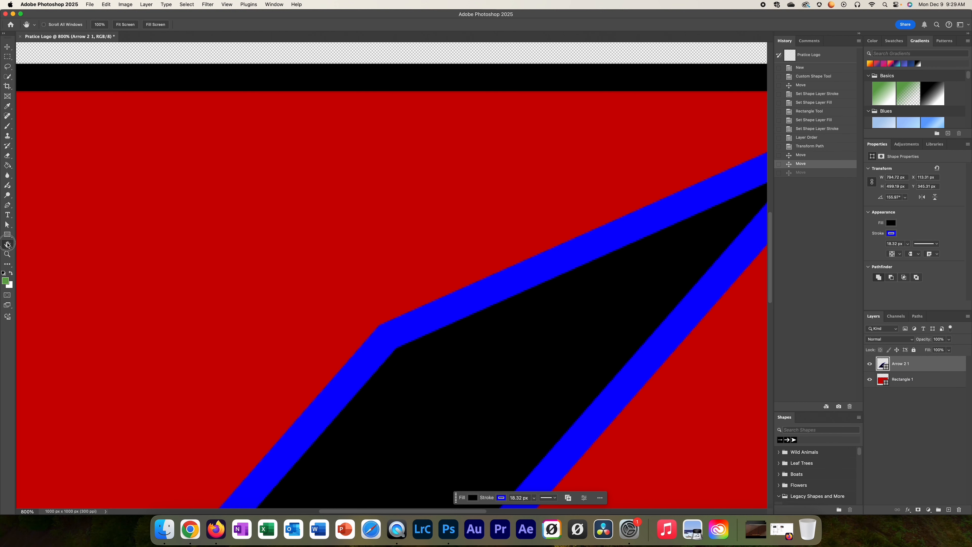
pyautogui.moveTo(651, 269); pyautogui.dragTo(241, 206)
pyautogui.moveTo(542, 198); pyautogui.dragTo(617, 255)
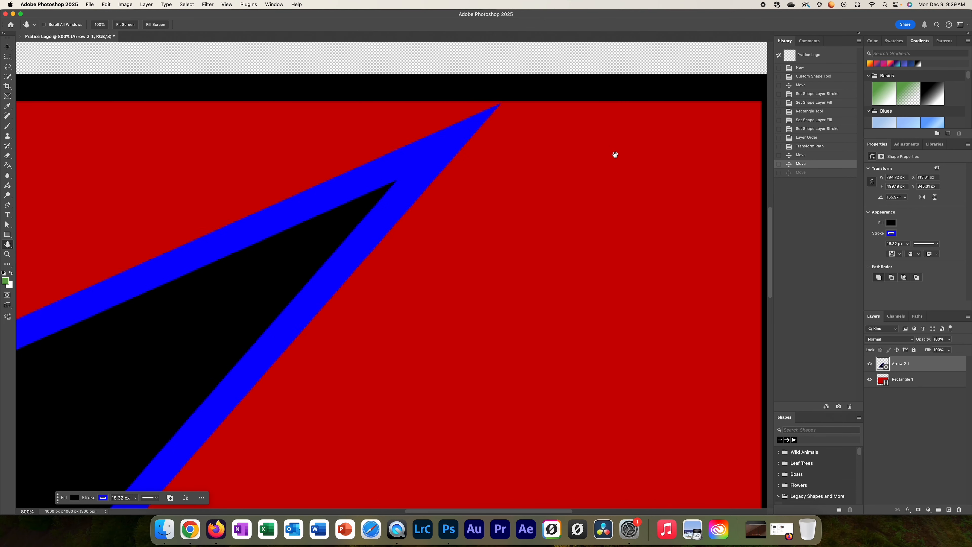
pyautogui.moveTo(615, 155); pyautogui.dragTo(254, 117)
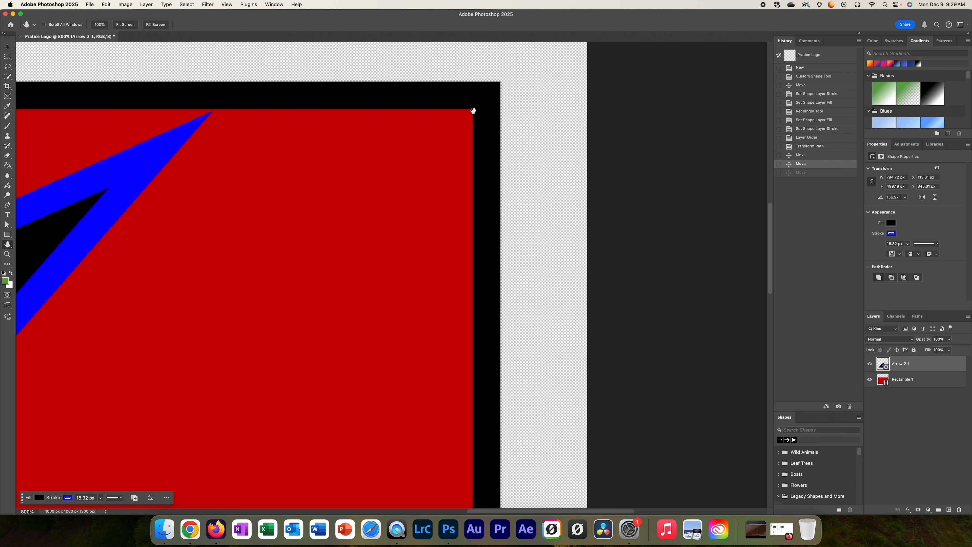
pyautogui.click(7, 48)
pyautogui.moveTo(80, 215); pyautogui.dragTo(342, 213)
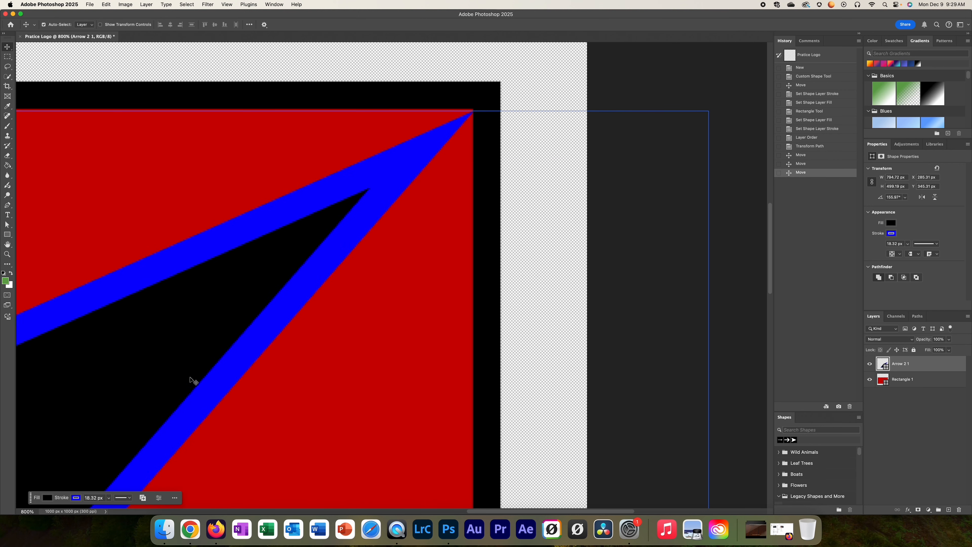
# Step: Pan around the enlarged arrow tip and the rectangle's corner to inspect how they line up
pyautogui.click(216, 479)
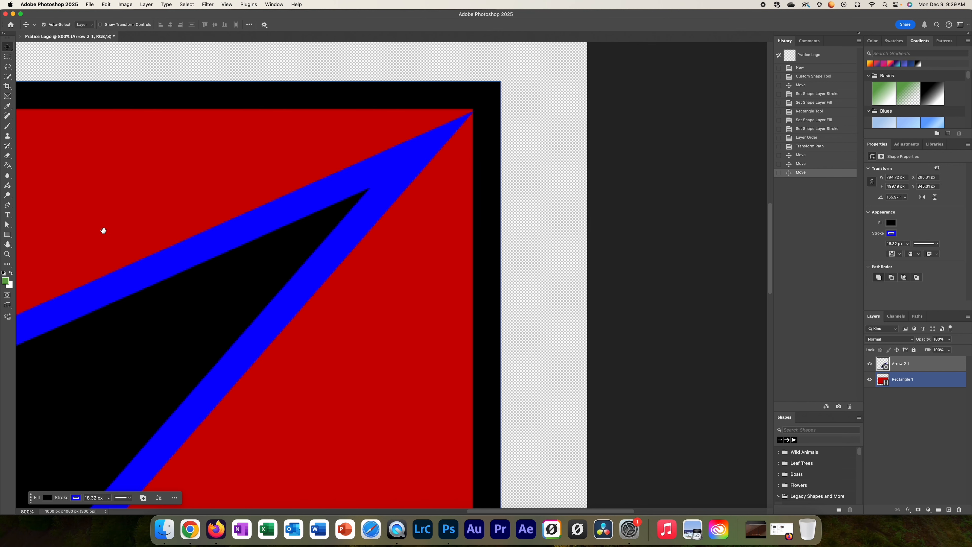
pyautogui.moveTo(103, 231); pyautogui.dragTo(354, 191)
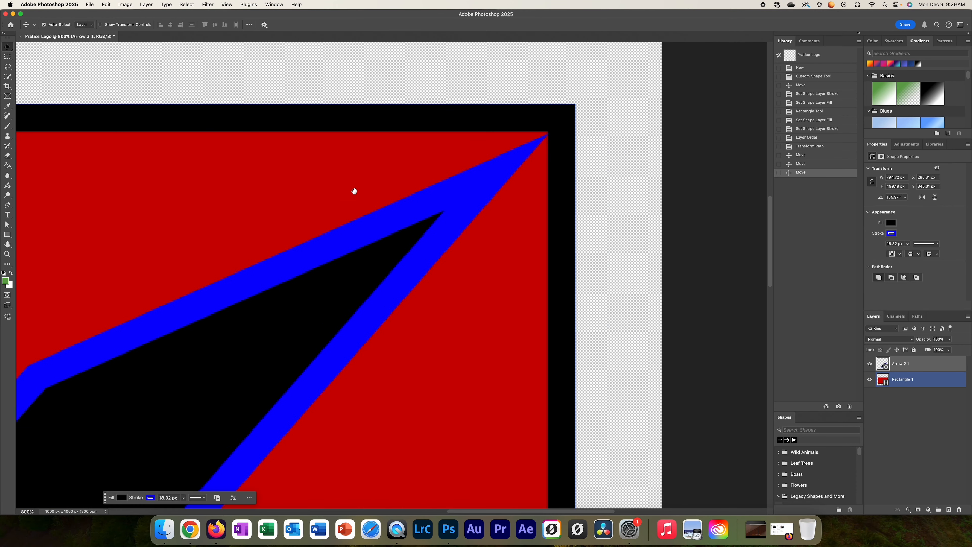
pyautogui.moveTo(308, 219); pyautogui.dragTo(551, 156)
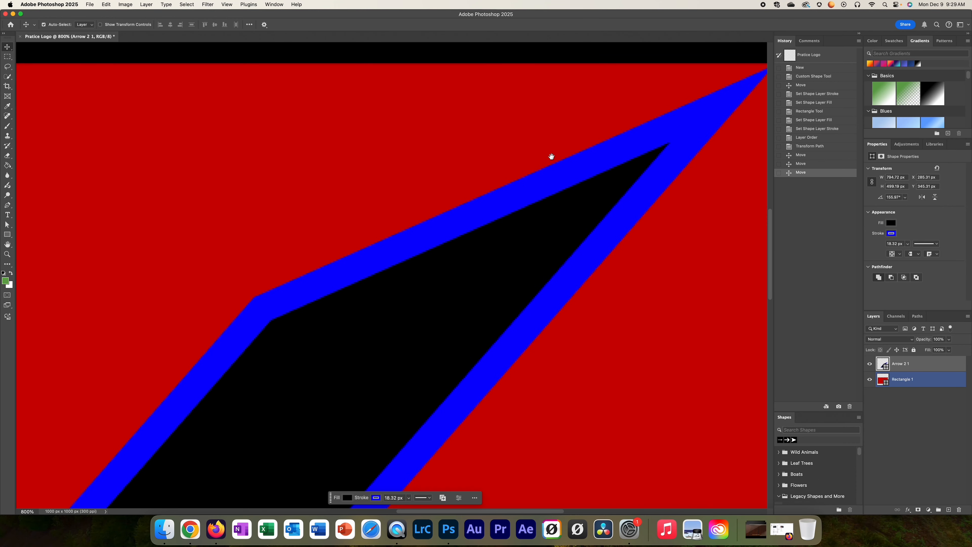
pyautogui.moveTo(680, 133); pyautogui.dragTo(473, 210)
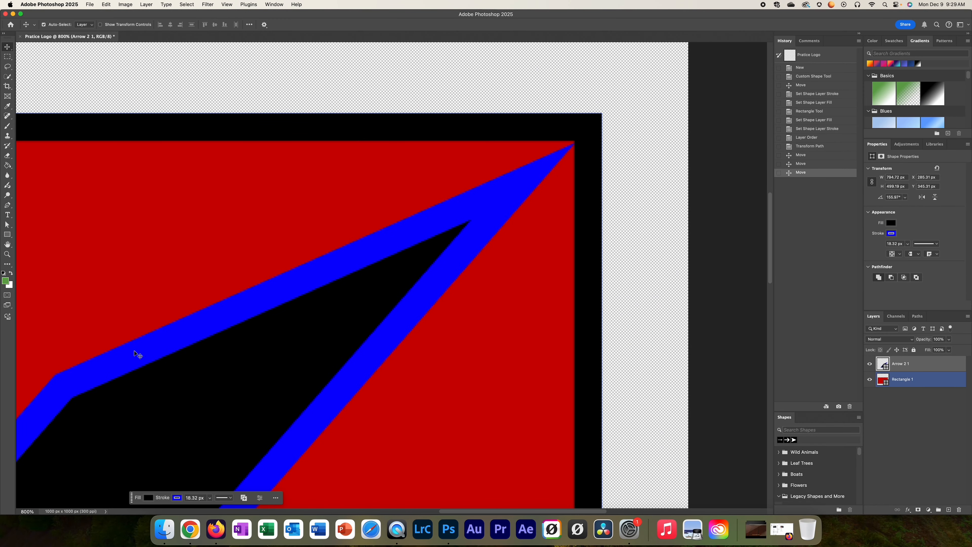
# Step: Consult the agenda slide in Chrome, return to Photoshop, and move the arrow horizontally inside the red rectangle to about X 68 px
pyautogui.click(191, 529)
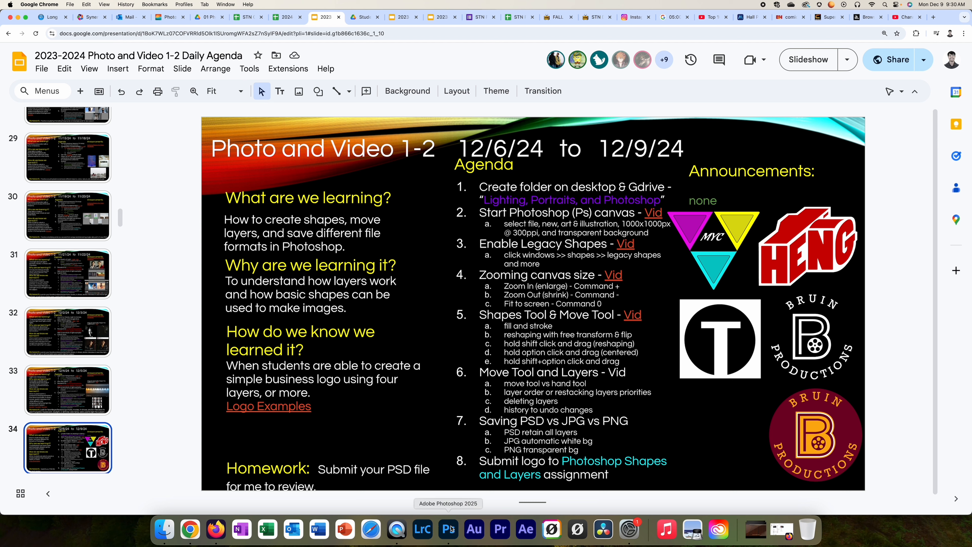
pyautogui.click(449, 529)
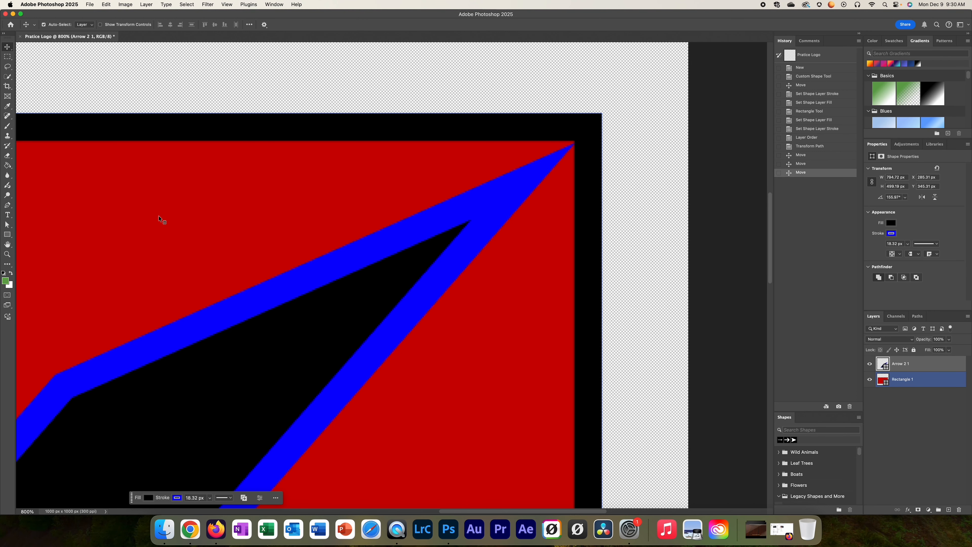
pyautogui.press('super+0')
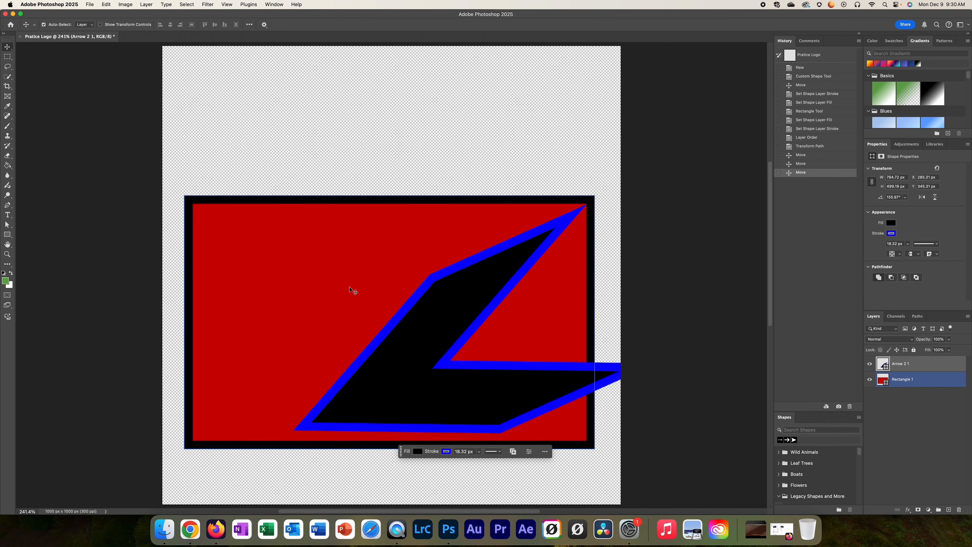
pyautogui.moveTo(430, 306); pyautogui.dragTo(330, 307)
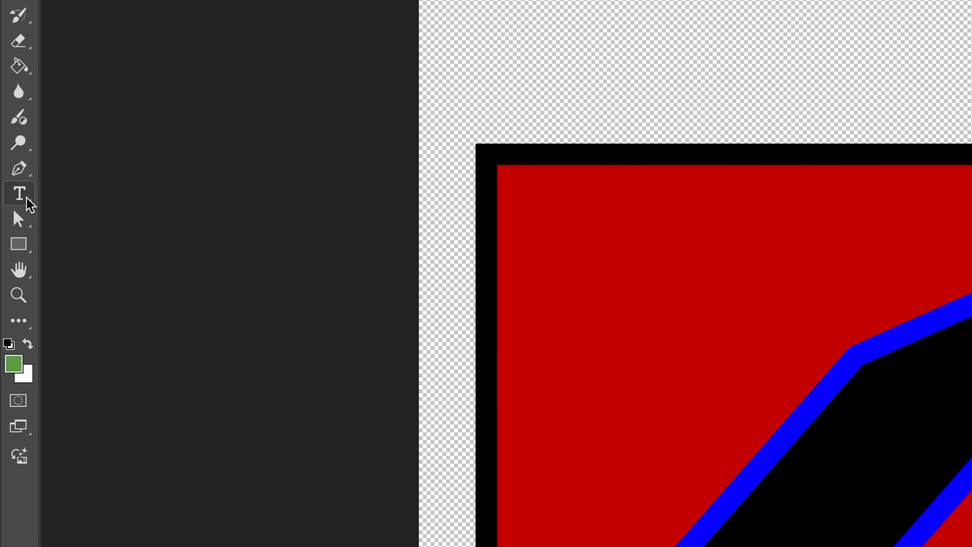
# Step: Add the horizontal text "Hello!!!" on the transparent area above the red rectangle
pyautogui.click(8, 216)
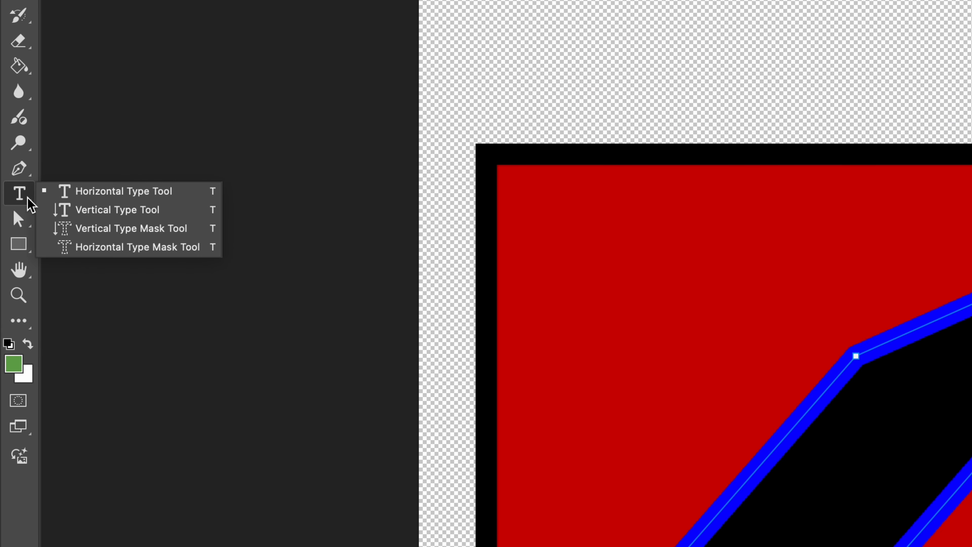
pyautogui.click(98, 193)
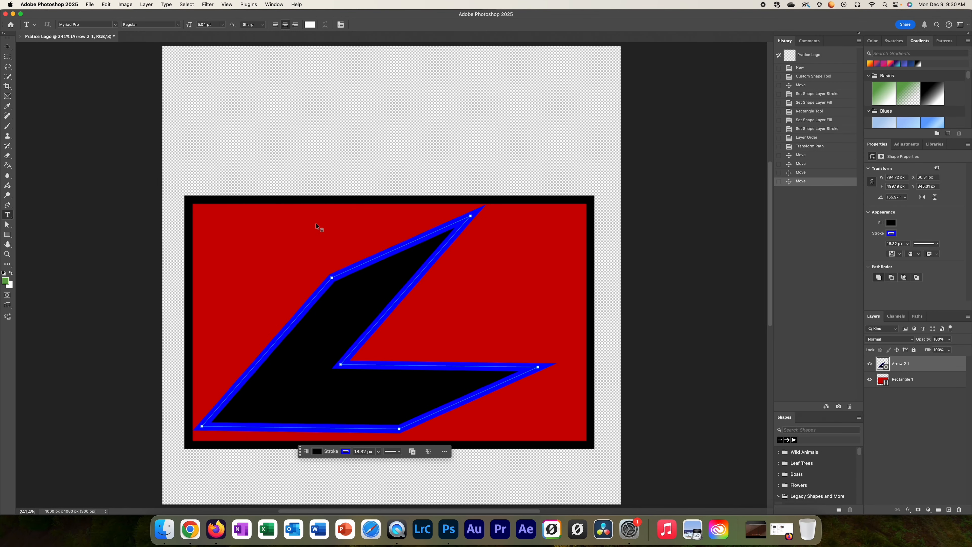
pyautogui.click(338, 130)
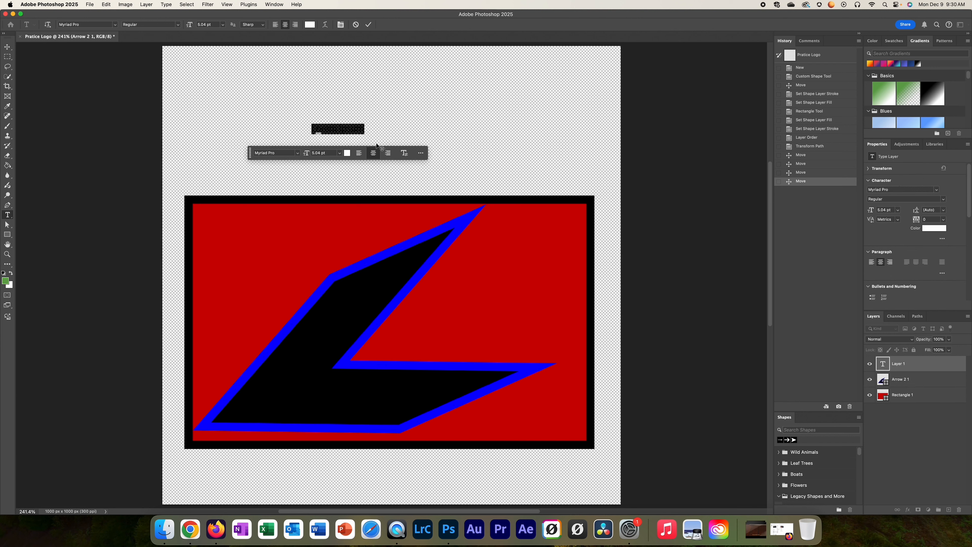
pyautogui.write('T')
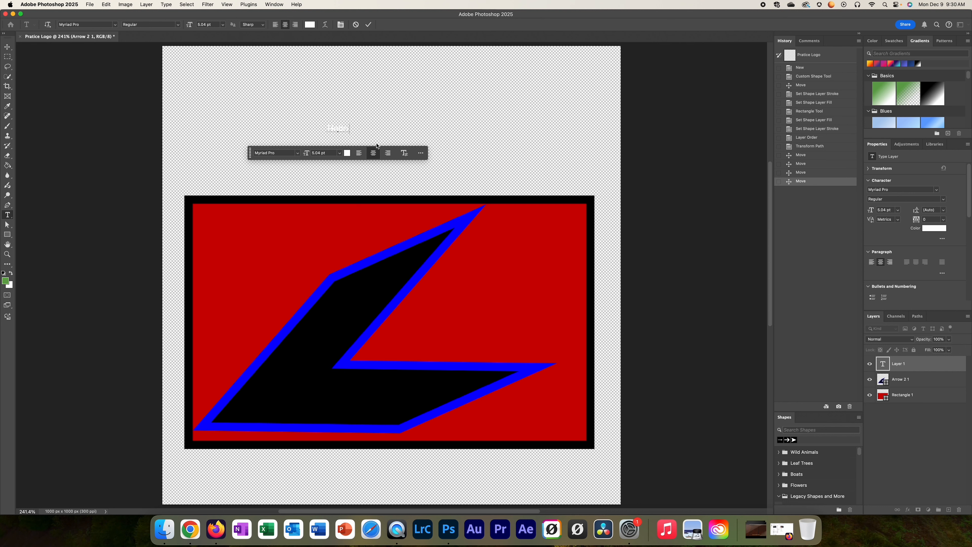
# Step: Set the color of all the "Hello!!!" text to bright yellow
pyautogui.moveTo(325, 125); pyautogui.dragTo(368, 132)
pyautogui.click(348, 153)
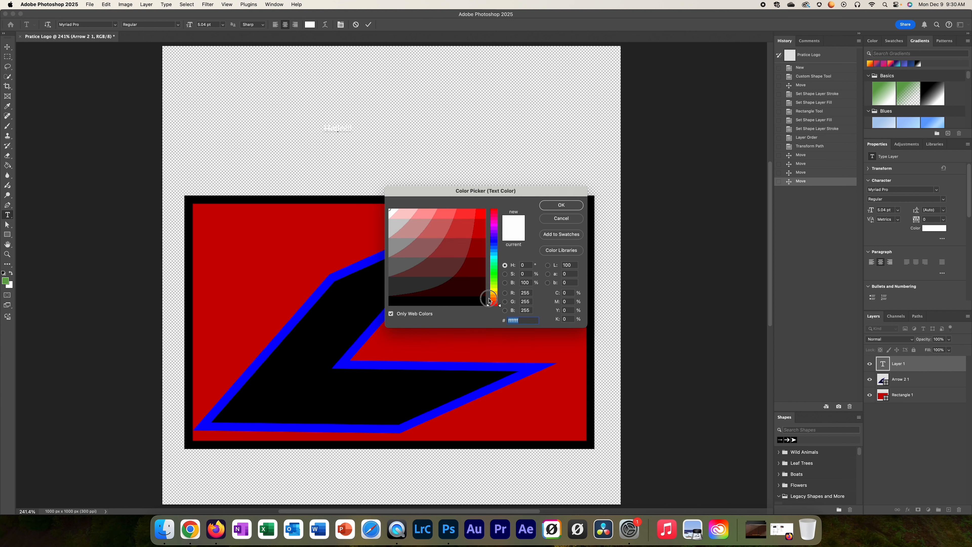
pyautogui.moveTo(489, 301); pyautogui.dragTo(490, 290)
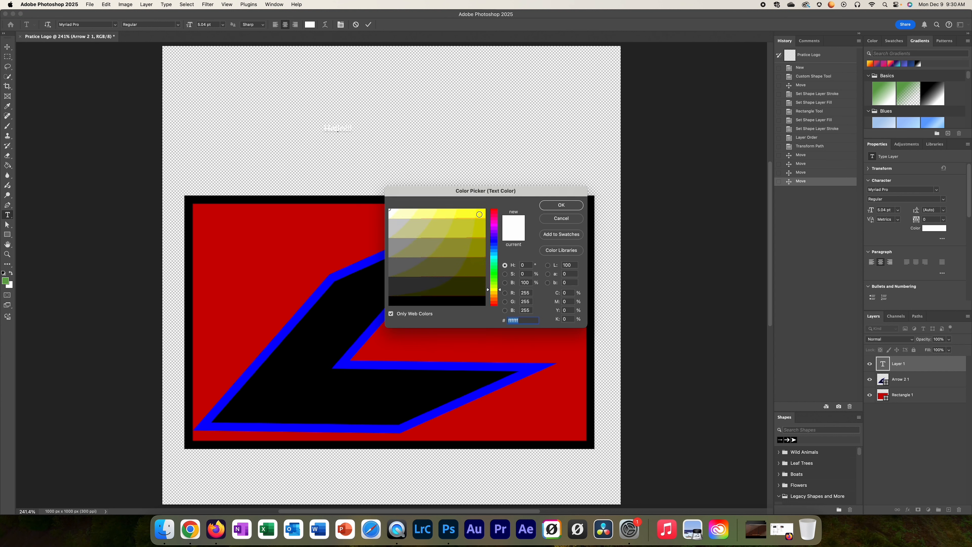
pyautogui.click(480, 212)
pyautogui.press('Return')
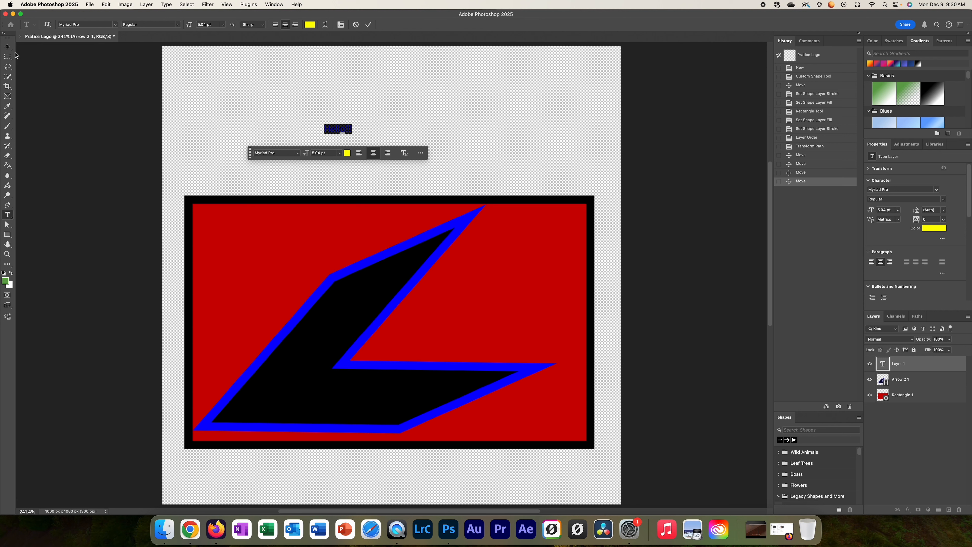
# Step: Move the yellow "Hello!!!" text onto the red rectangle, near its upper-left corner
pyautogui.click(7, 46)
pyautogui.moveTo(338, 127); pyautogui.dragTo(247, 234)
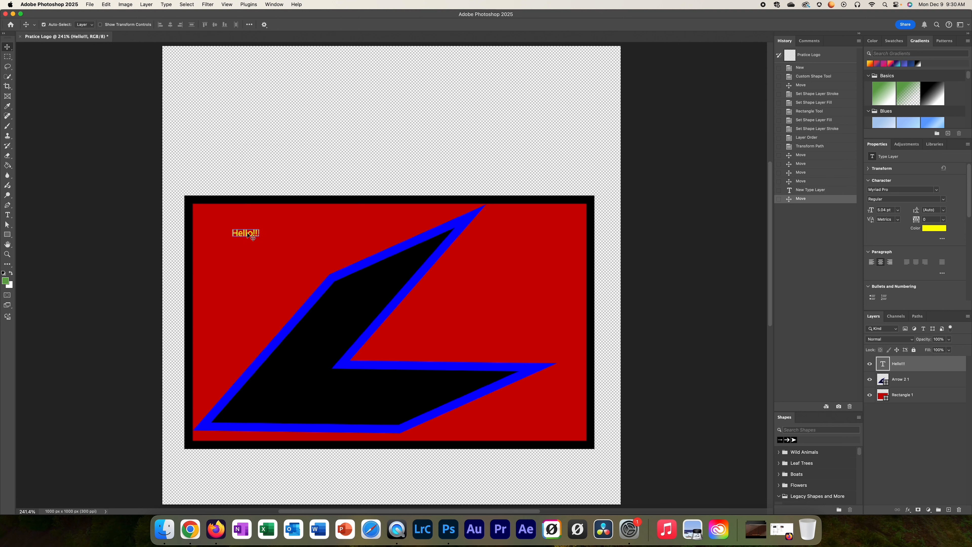
# Step: Enlarge all the "Hello!!!" text to 27 pt
pyautogui.doubleClick(240, 233)
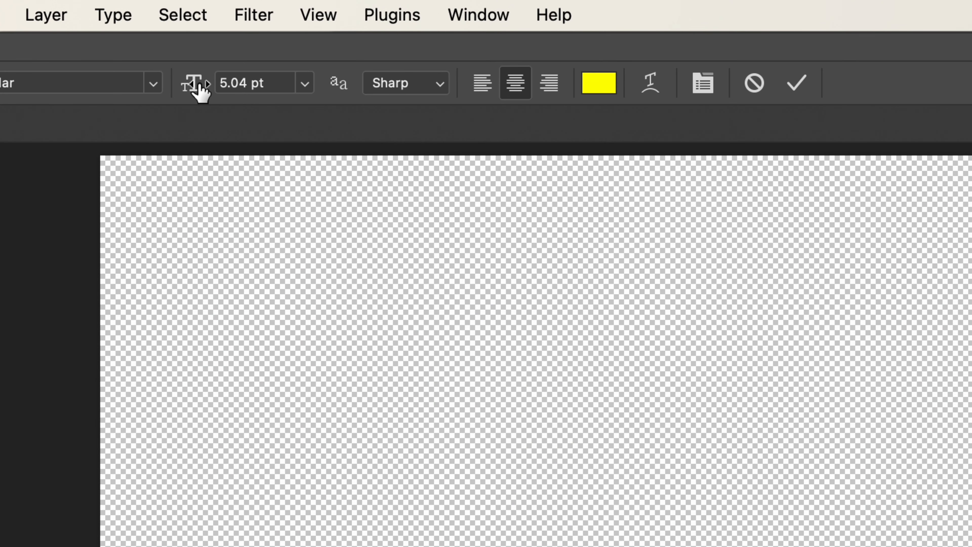
pyautogui.moveTo(189, 87); pyautogui.dragTo(265, 116)
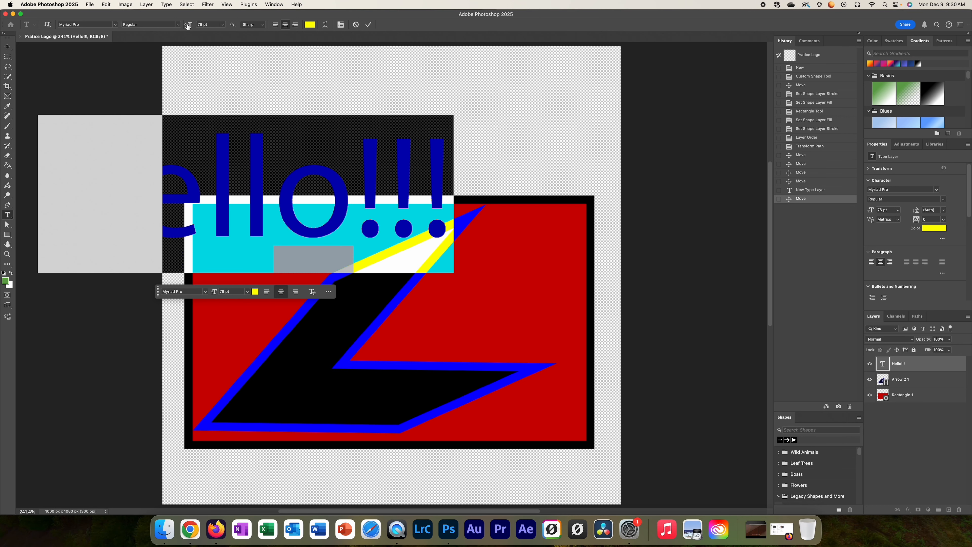
pyautogui.moveTo(188, 26); pyautogui.dragTo(170, 31)
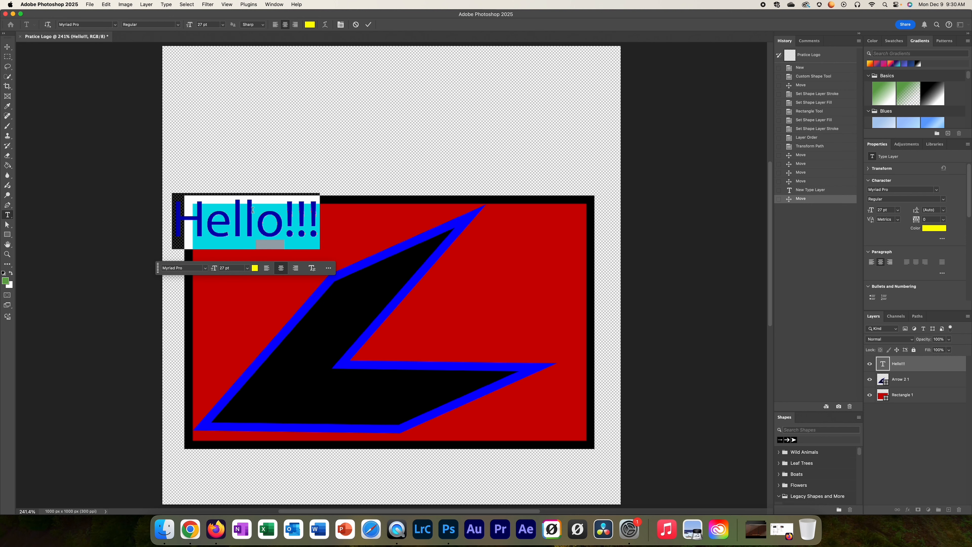
# Step: Move the enlarged "Hello!!!" text into the right half of the red rectangle so its H overlaps the arrow's inner edge
pyautogui.click(7, 46)
pyautogui.moveTo(300, 223); pyautogui.dragTo(336, 240)
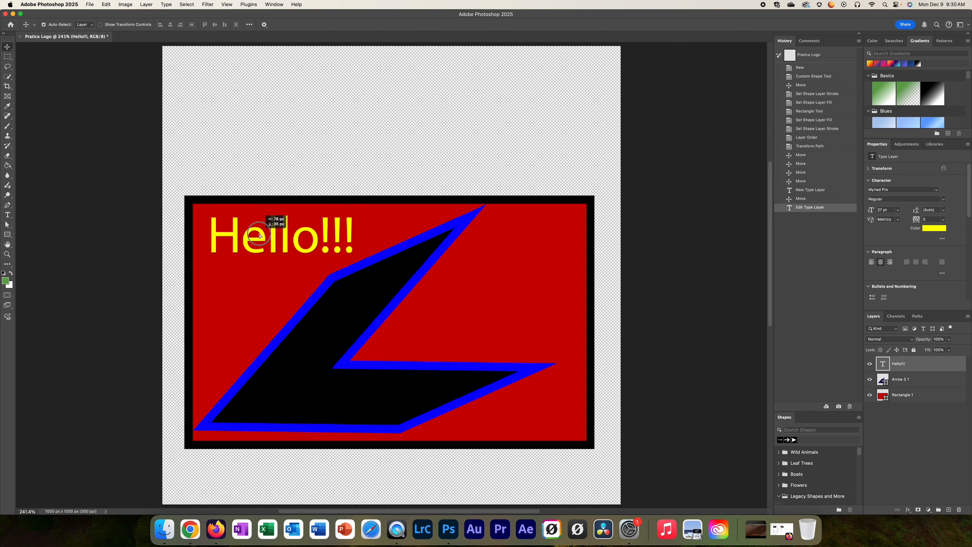
pyautogui.click(957, 379)
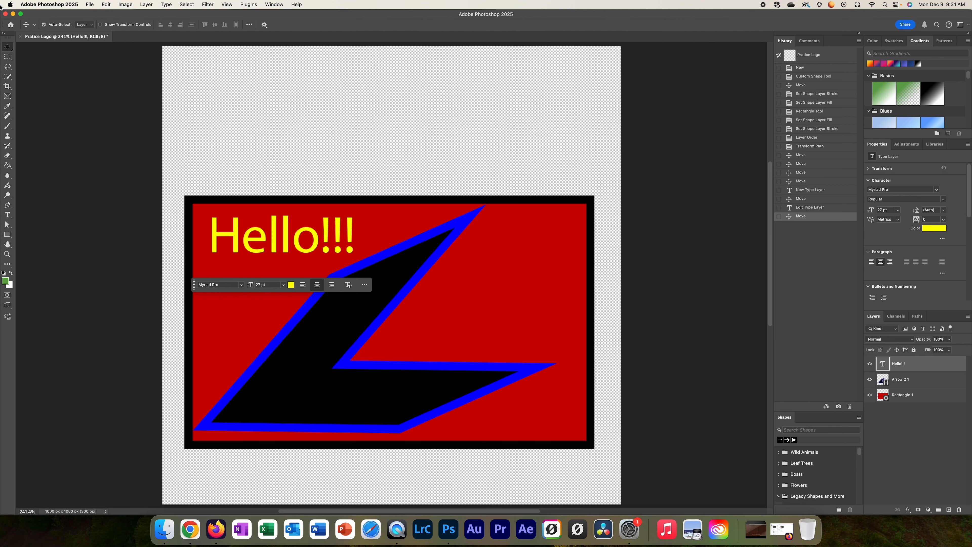
pyautogui.moveTo(260, 231); pyautogui.dragTo(436, 299)
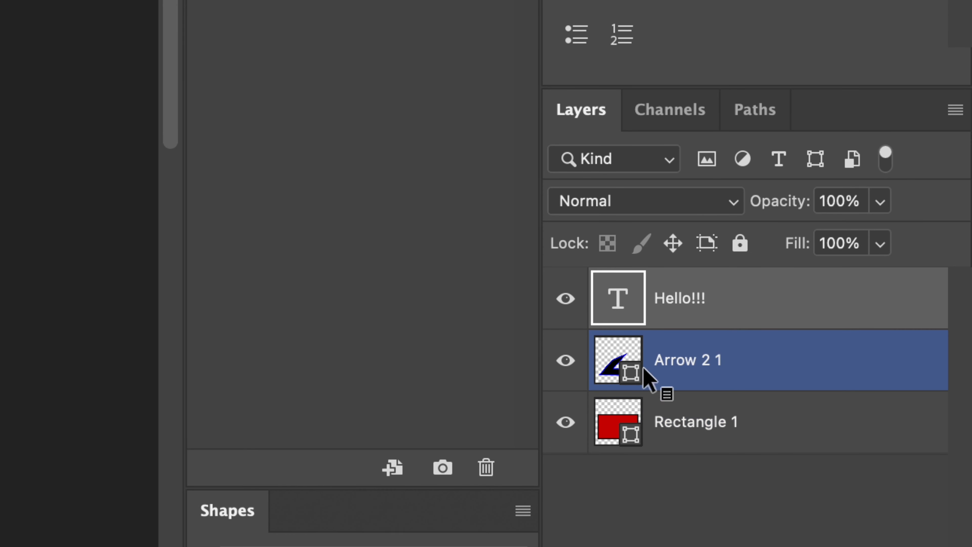
# Step: Restack the layers with the arrow above "Hello!!!", try the rectangle on top before returning it to the bottom, and select the text layer
pyautogui.moveTo(603, 354); pyautogui.dragTo(611, 281)
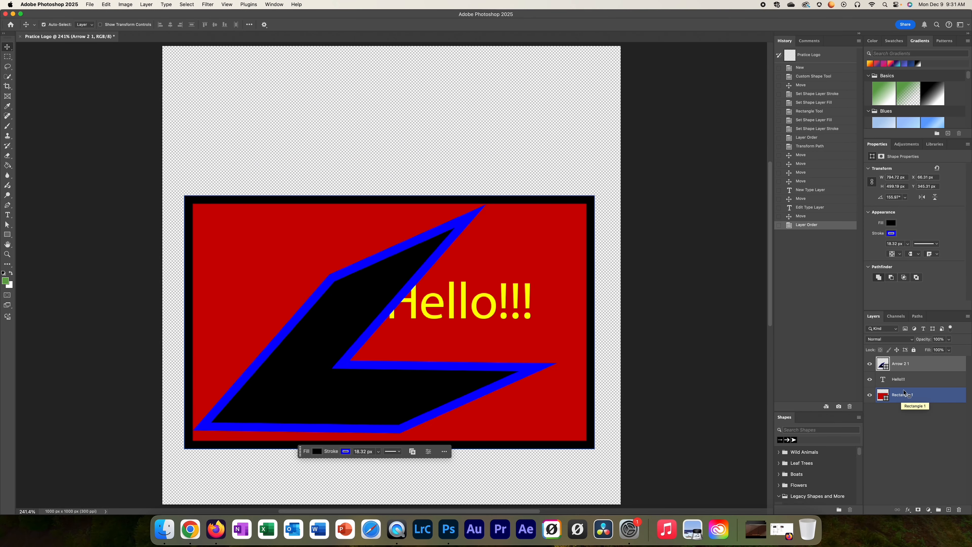
pyautogui.moveTo(929, 394); pyautogui.dragTo(919, 361)
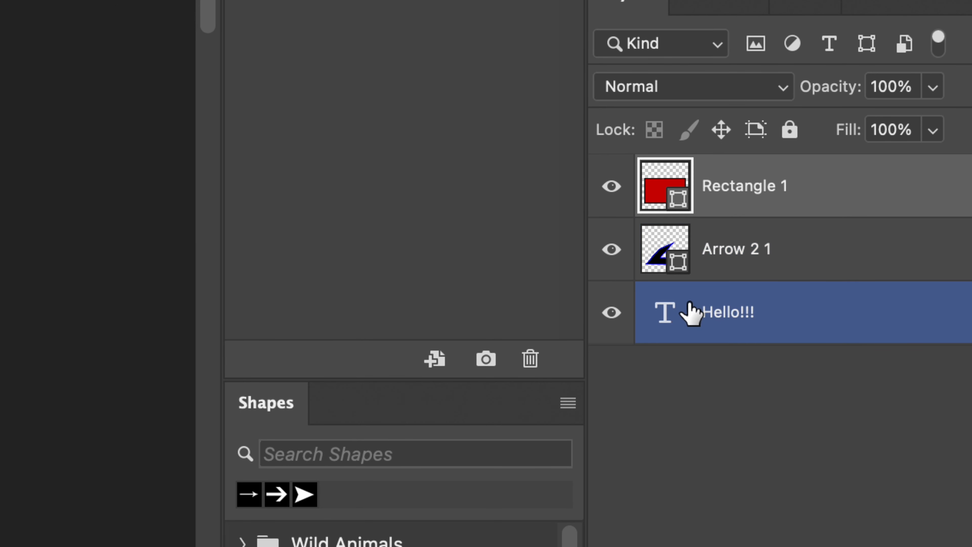
pyautogui.moveTo(651, 187); pyautogui.dragTo(662, 330)
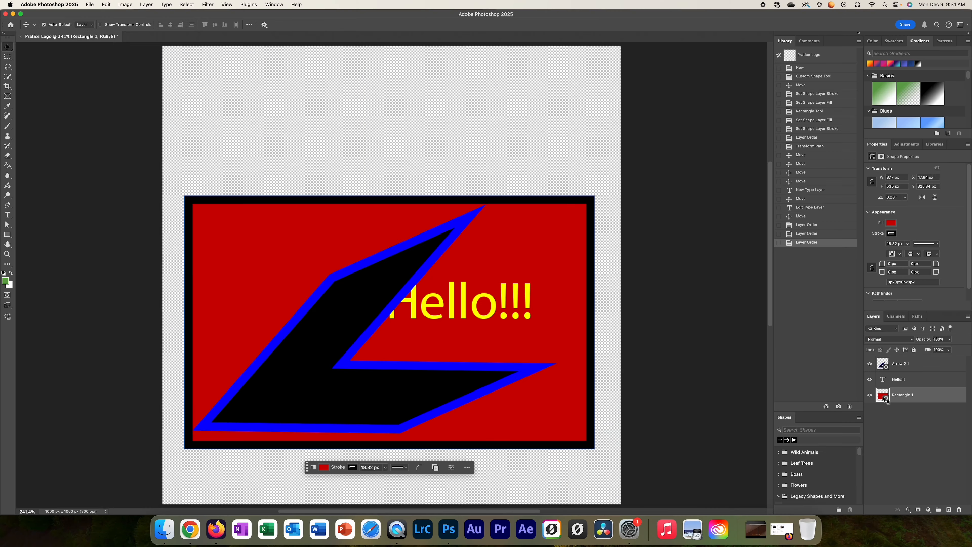
pyautogui.click(884, 383)
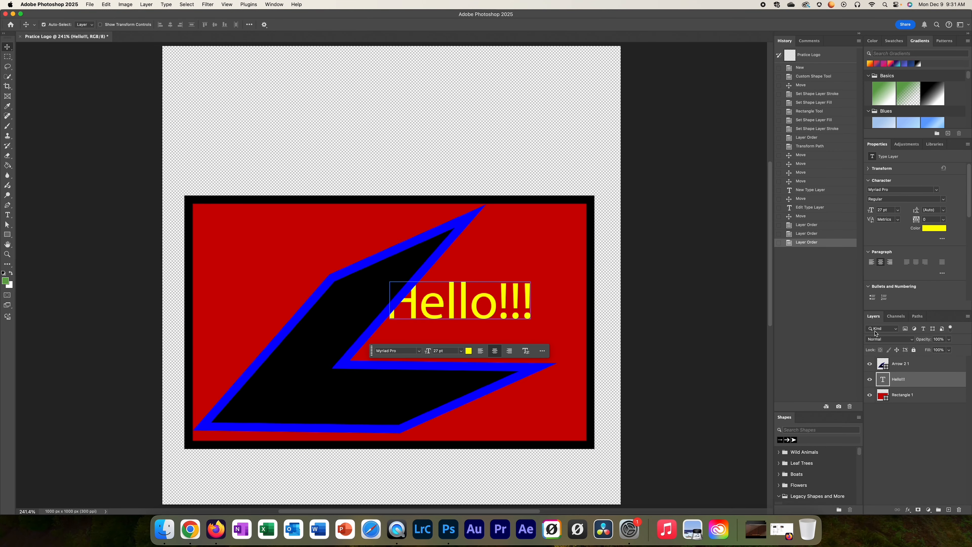